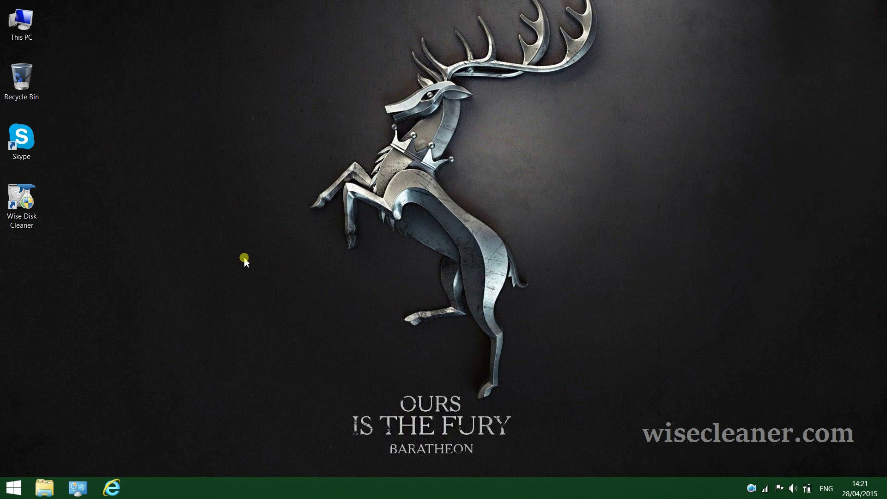
# - Launch Wise Disk Cleaner 8 from its desktop icon to show the Common Cleaner categories
pyautogui.doubleClick(31, 192)
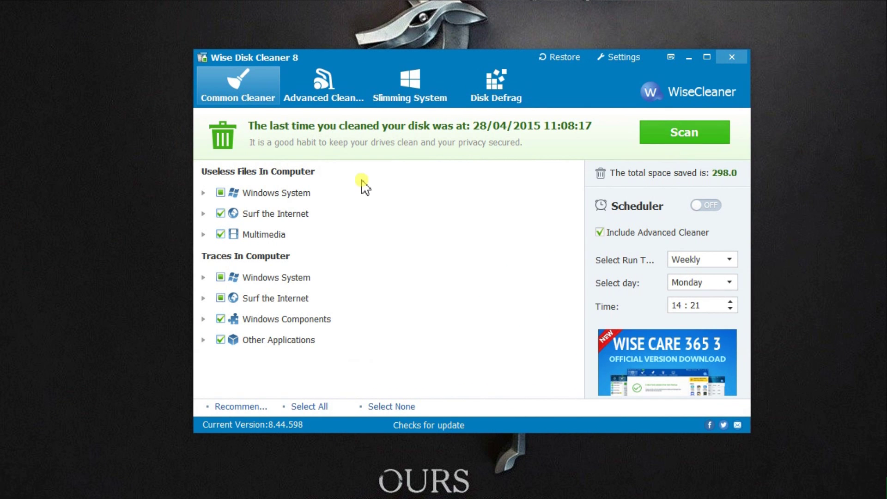
pyautogui.click(212, 93)
pyautogui.click(203, 193)
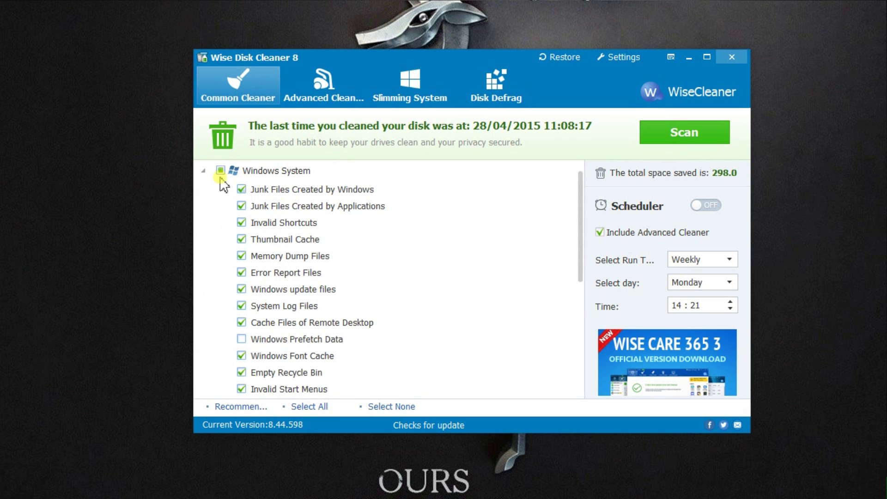
pyautogui.click(204, 172)
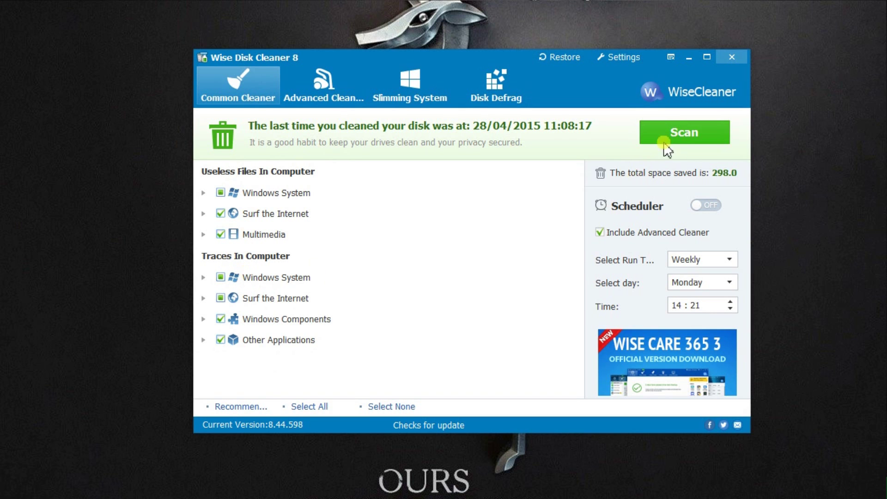
# - Scan and clean common junk, removing 67 files (7.3 MB), then go to Advanced Cleaner
pyautogui.click(674, 136)
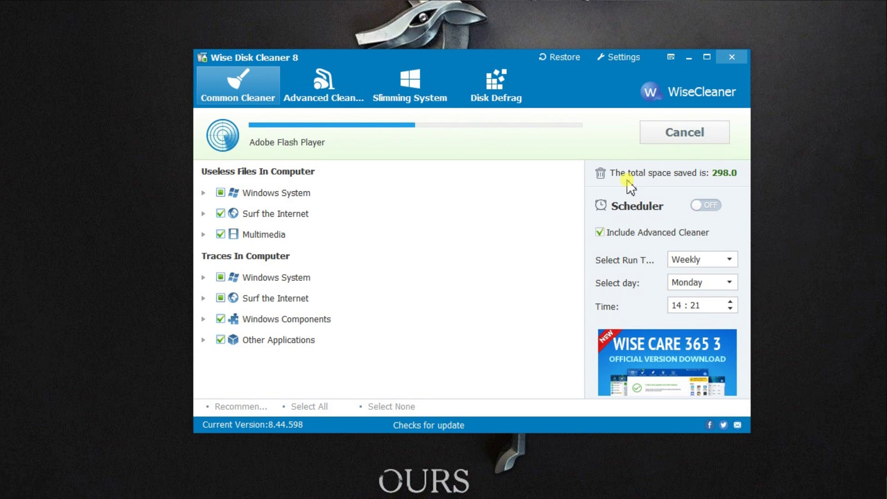
pyautogui.click(702, 129)
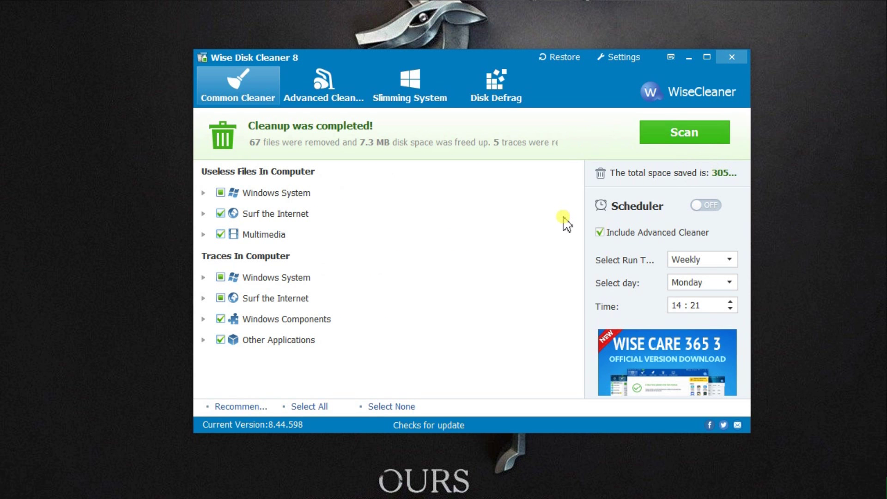
pyautogui.click(333, 84)
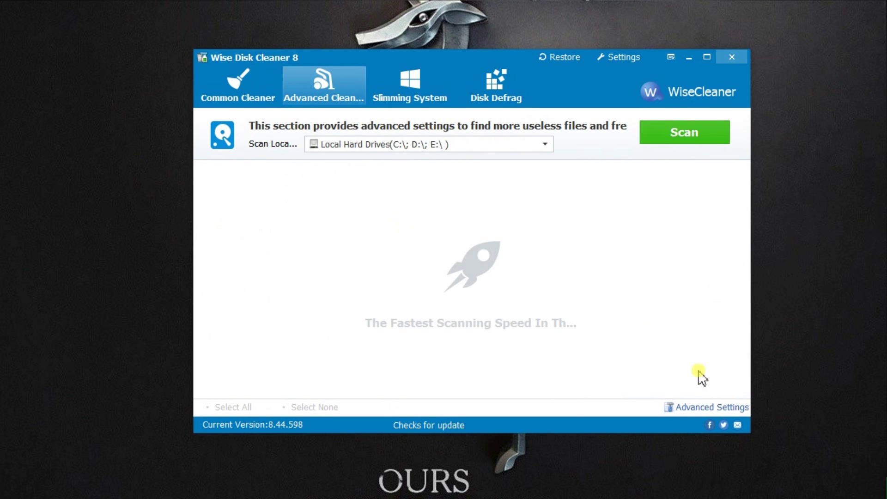
pyautogui.click(725, 409)
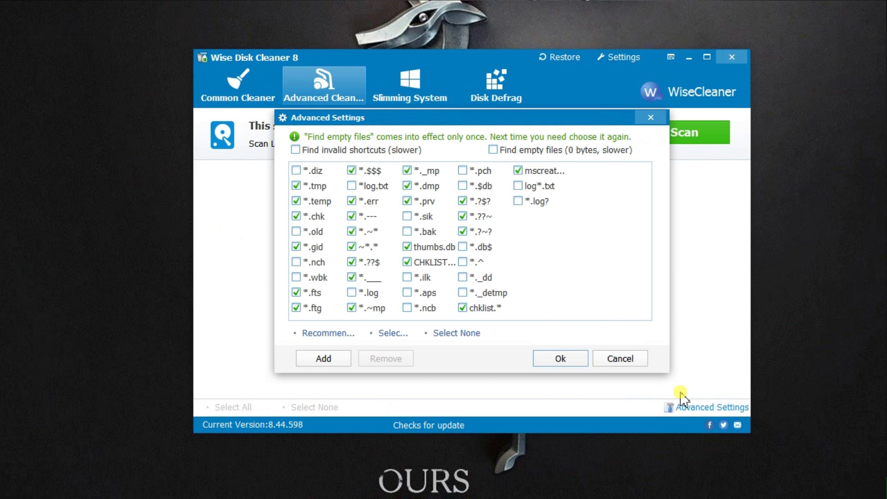
pyautogui.click(332, 363)
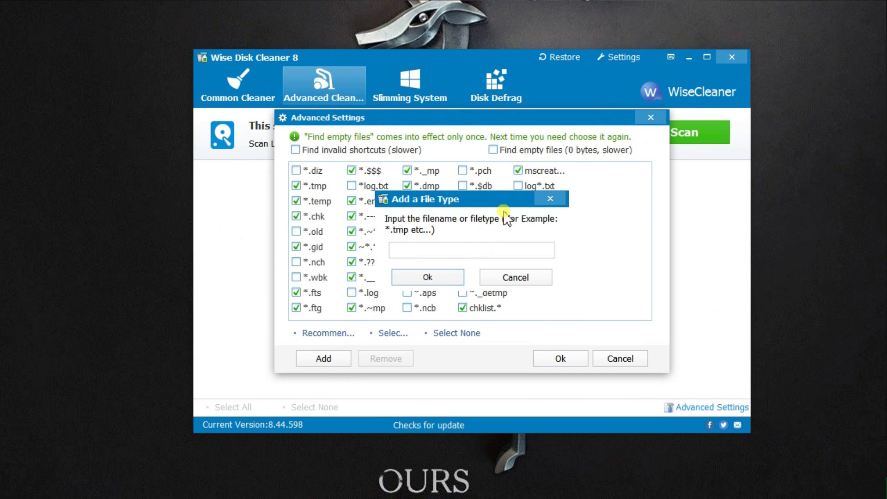
pyautogui.click(514, 278)
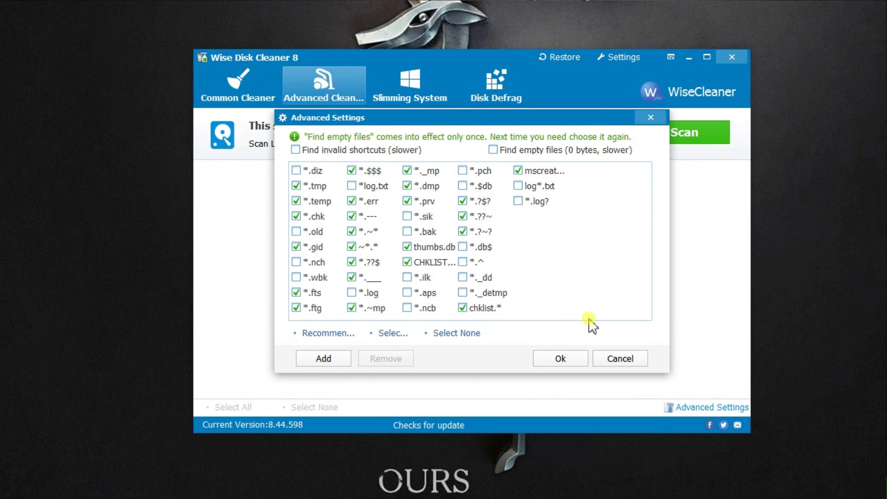
pyautogui.click(620, 359)
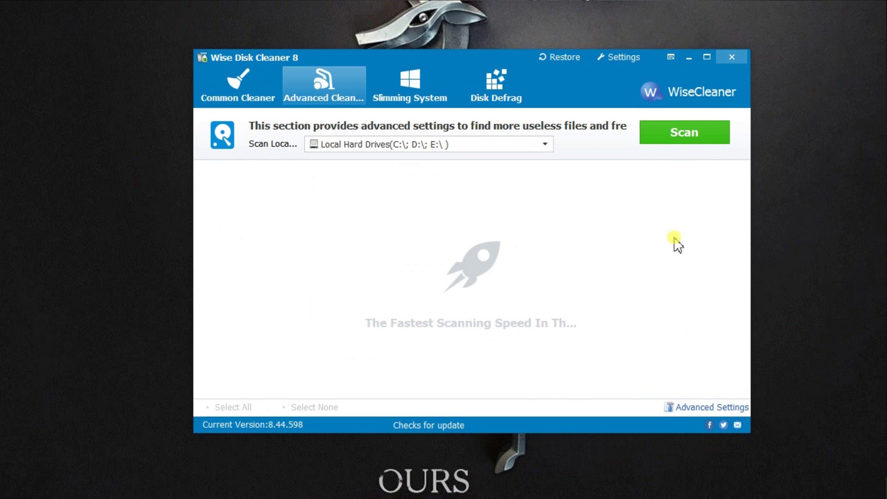
# - Scan local hard drives and clean the 8 useless files found, freeing 32.4 MB
pyautogui.click(684, 128)
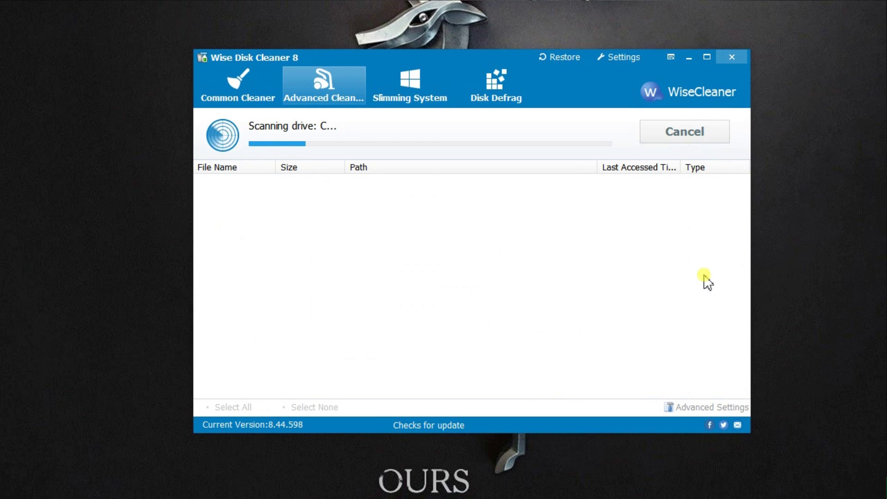
pyautogui.click(695, 139)
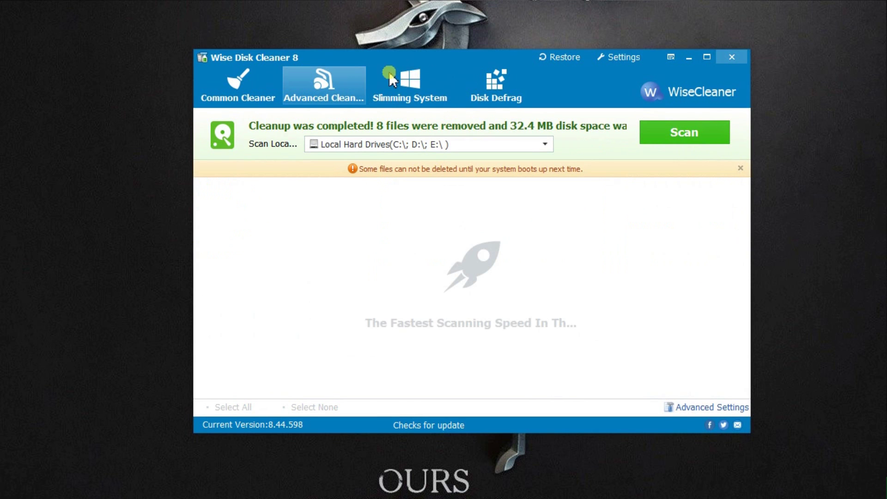
# - Review the five slimming items (55.5 MB), then show Disk Defrag with drives C, D, E
pyautogui.click(425, 89)
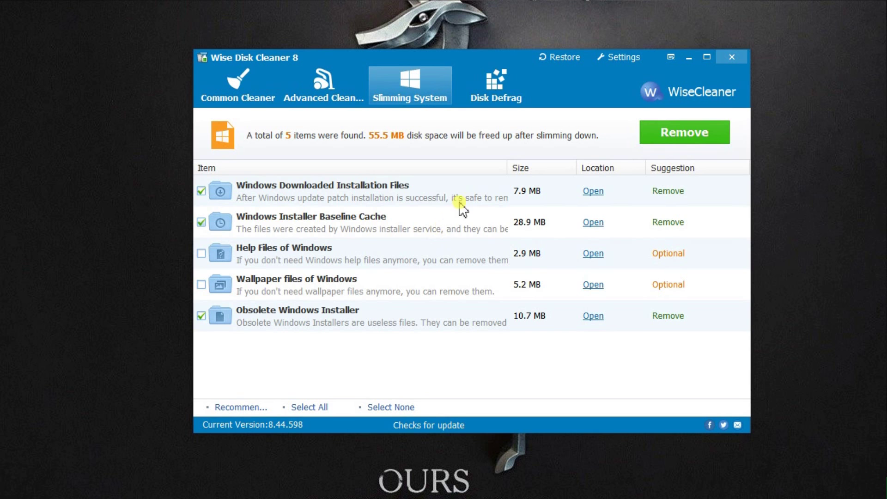
pyautogui.click(495, 96)
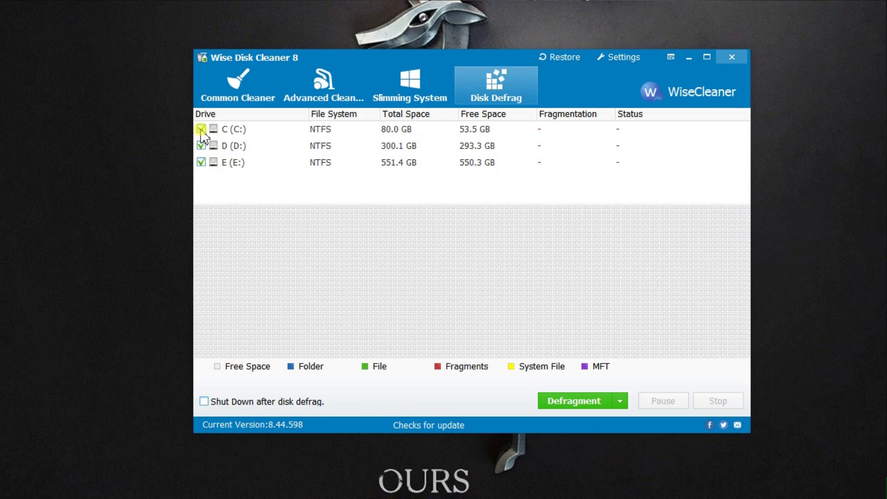
# - View the Defragment, Full Optimization and Analyze modes, dismiss them, and exit the program
pyautogui.click(620, 401)
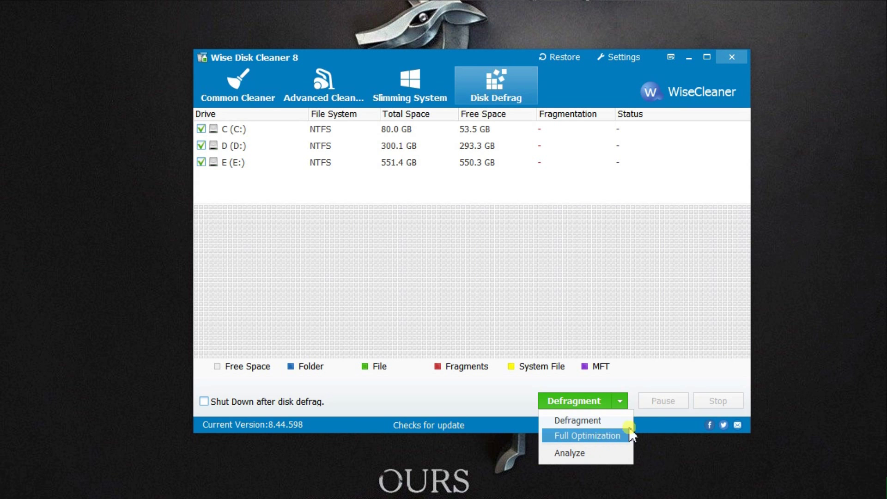
pyautogui.click(683, 306)
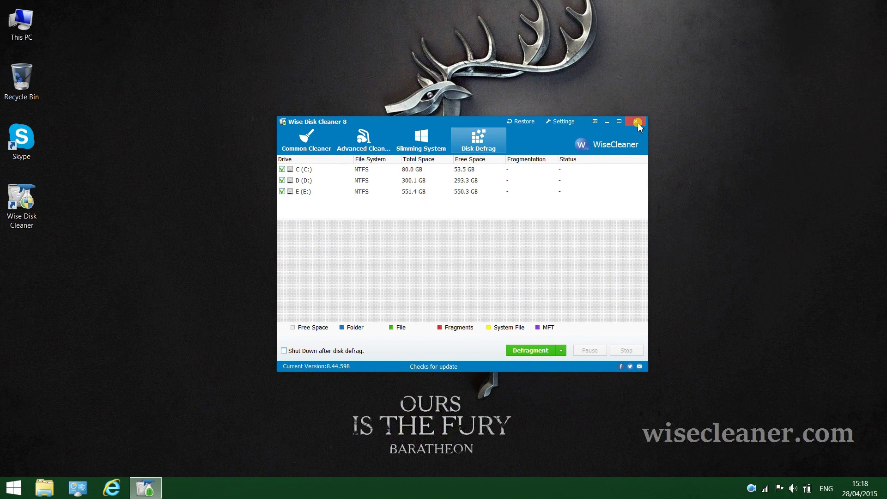
pyautogui.click(640, 118)
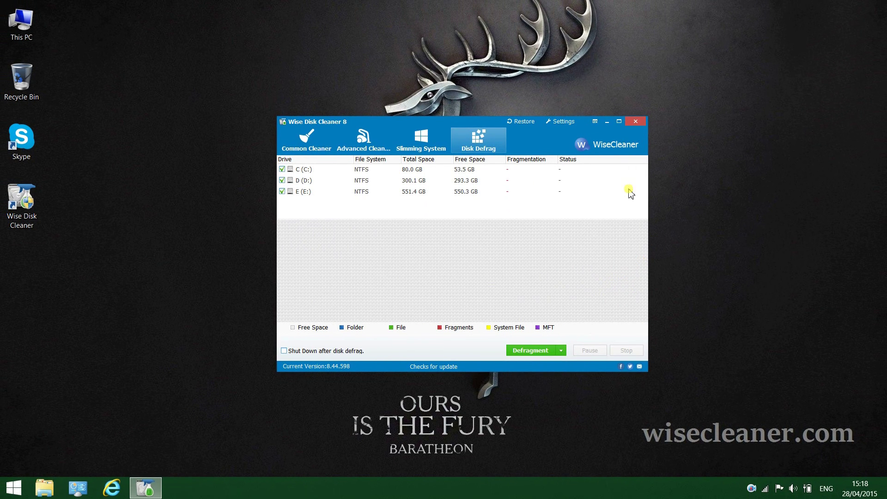